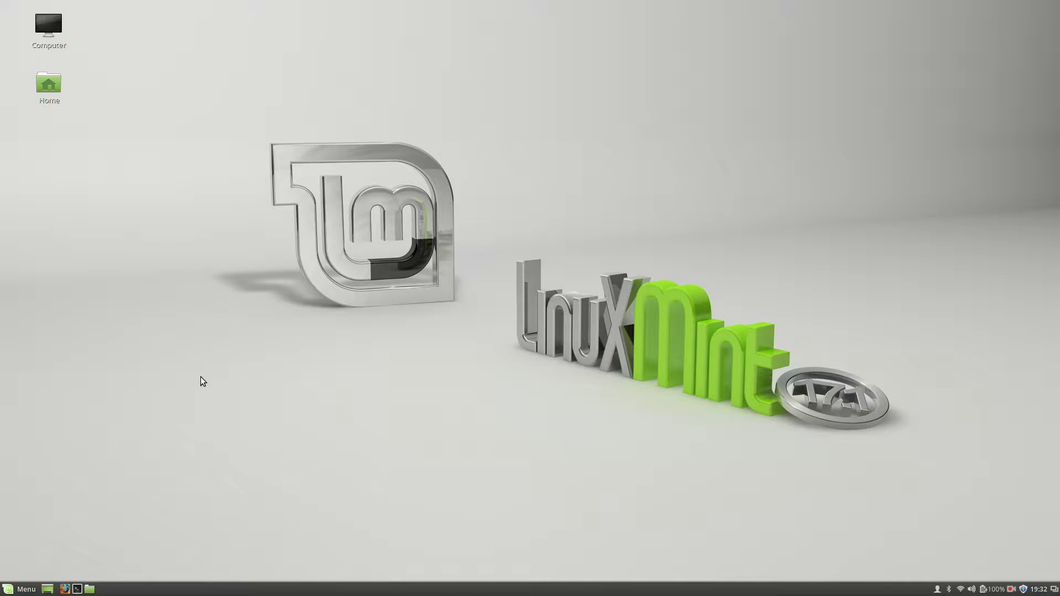
# - Launch Synaptic Package Manager from a Menu search for 'syna'
pyautogui.click(10, 590)
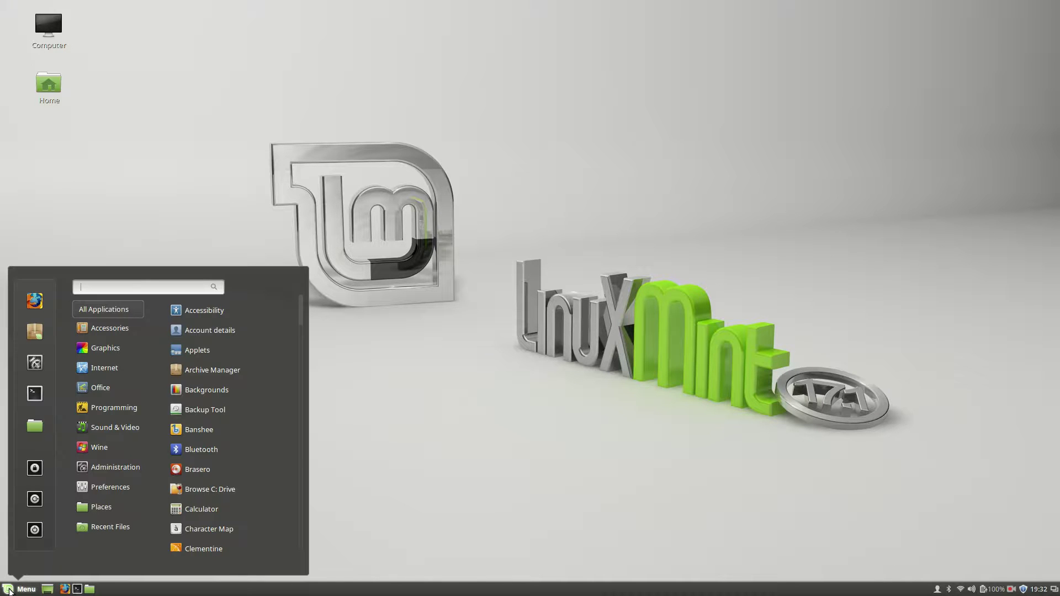
pyautogui.write('vir')
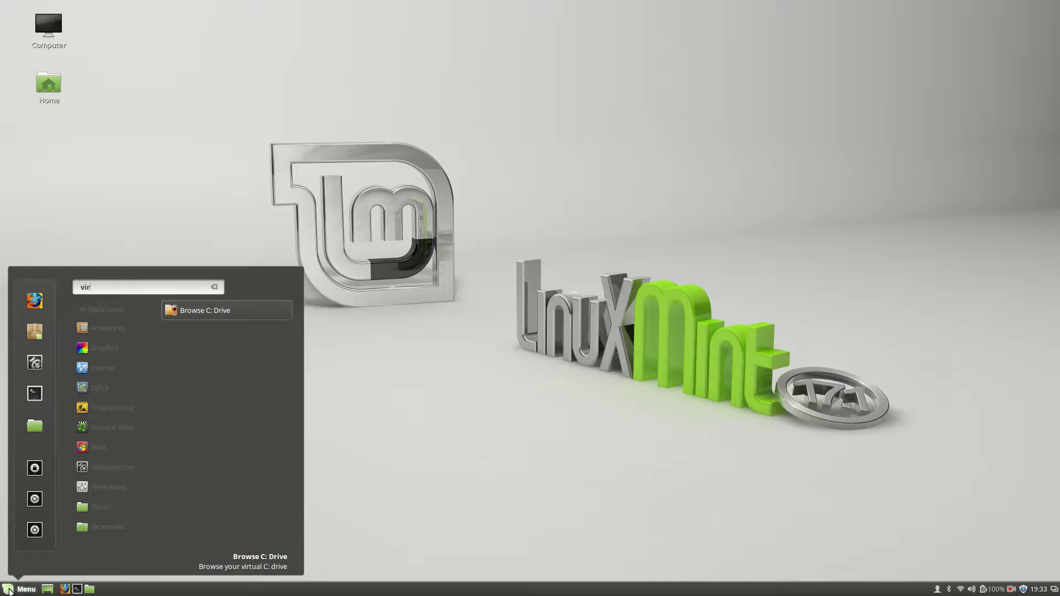
pyautogui.press('BackSpace')
pyautogui.press('BackSpace')
pyautogui.press('BackSpace')
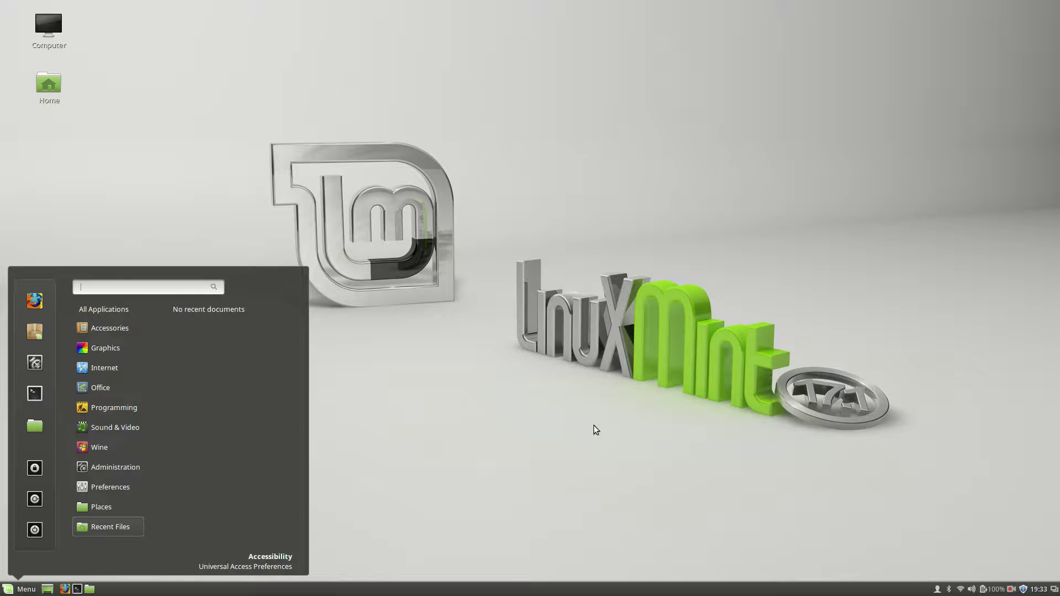
pyautogui.write('syna')
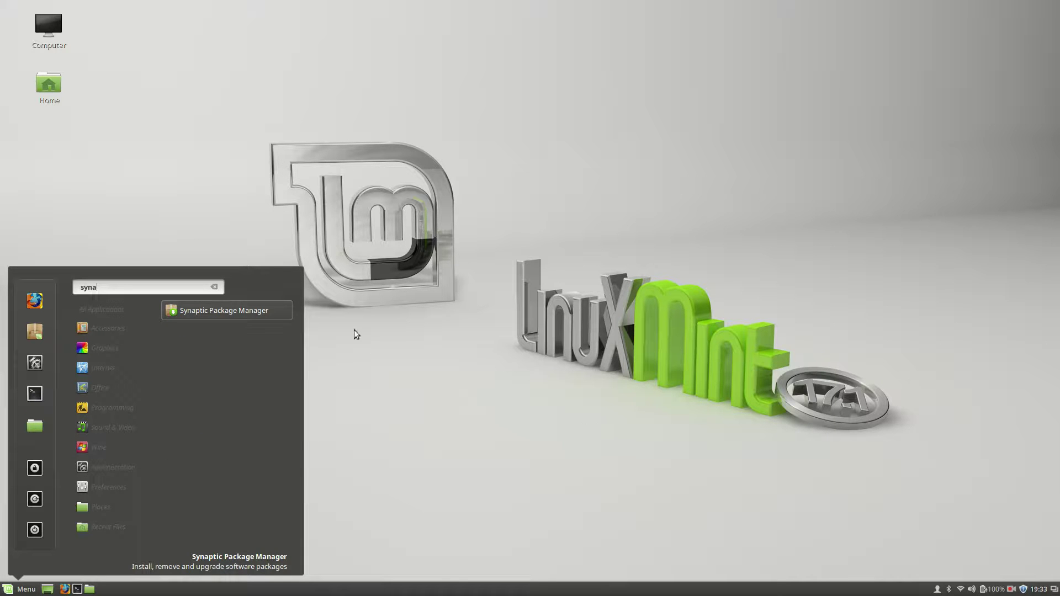
pyautogui.click(278, 312)
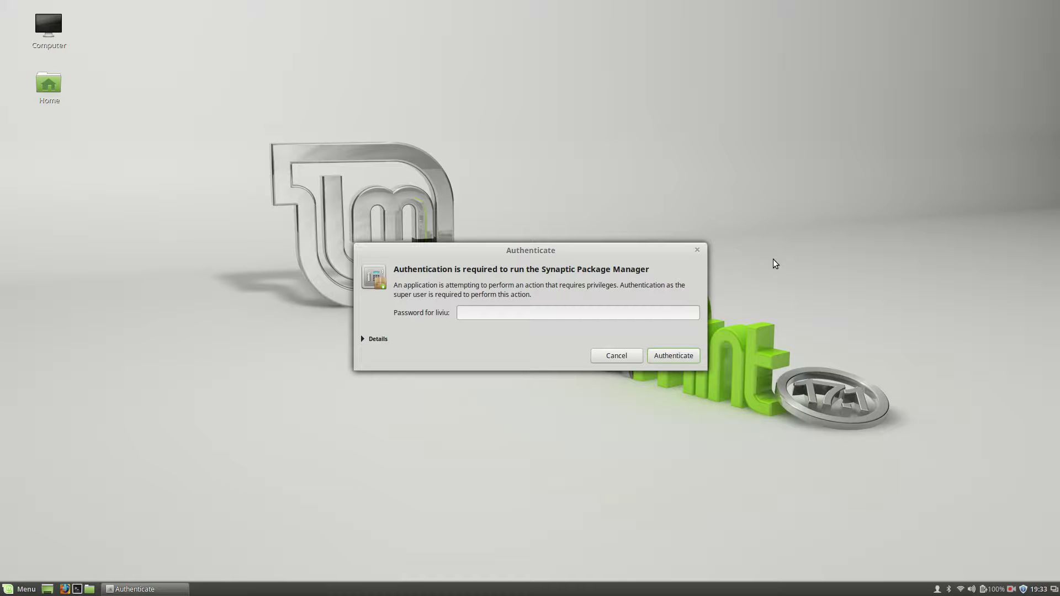
# - Enter the administrator password to open Synaptic's full package list
pyautogui.write('*******')
pyautogui.press('Return')
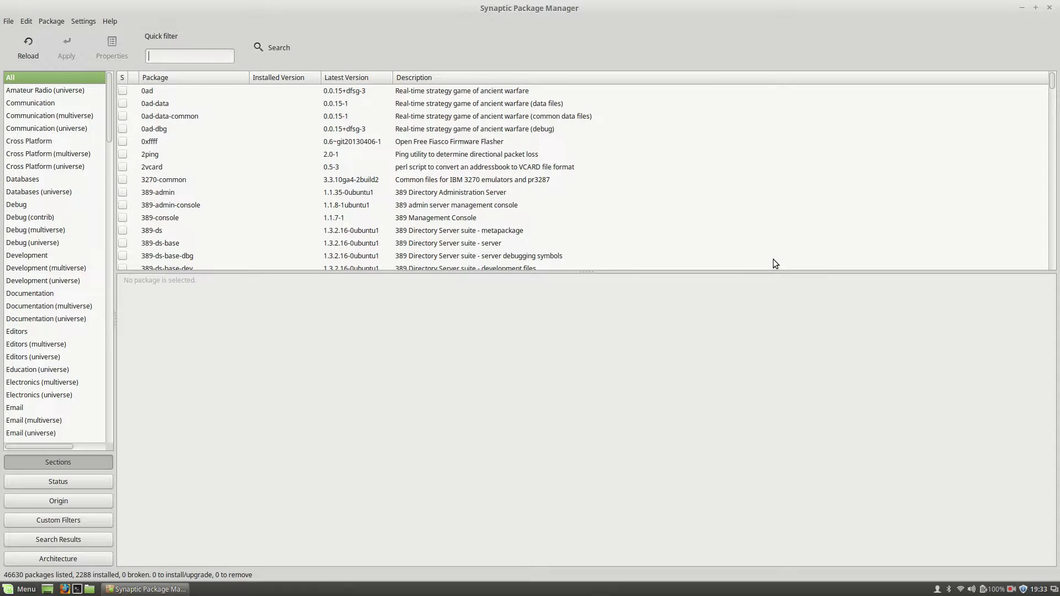
# - Filter packages by 'virtualbox' and mark the virtualbox package for installation
pyautogui.write('virtualbo')
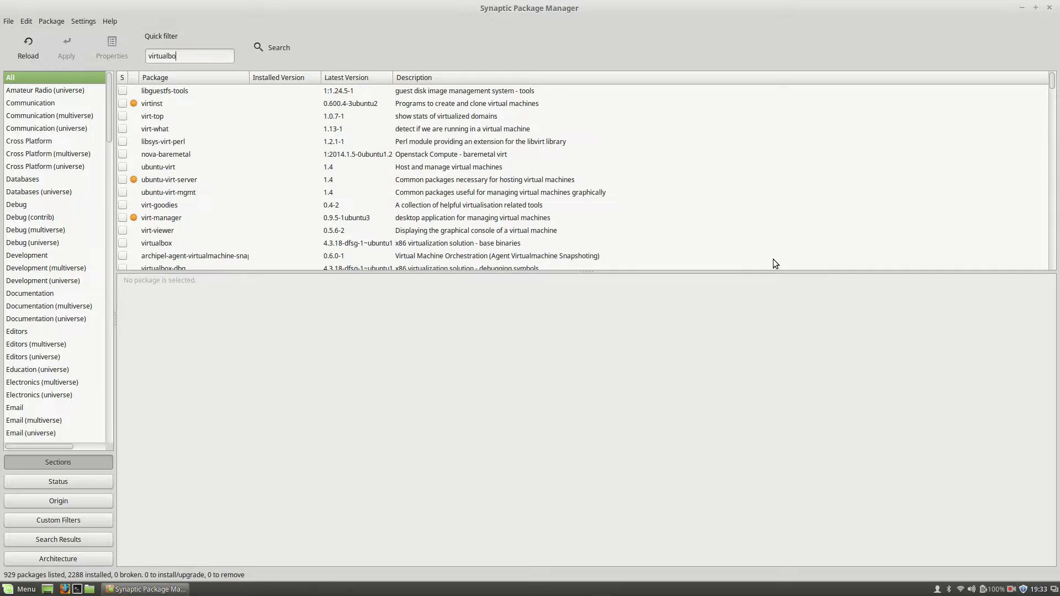
pyautogui.write('x')
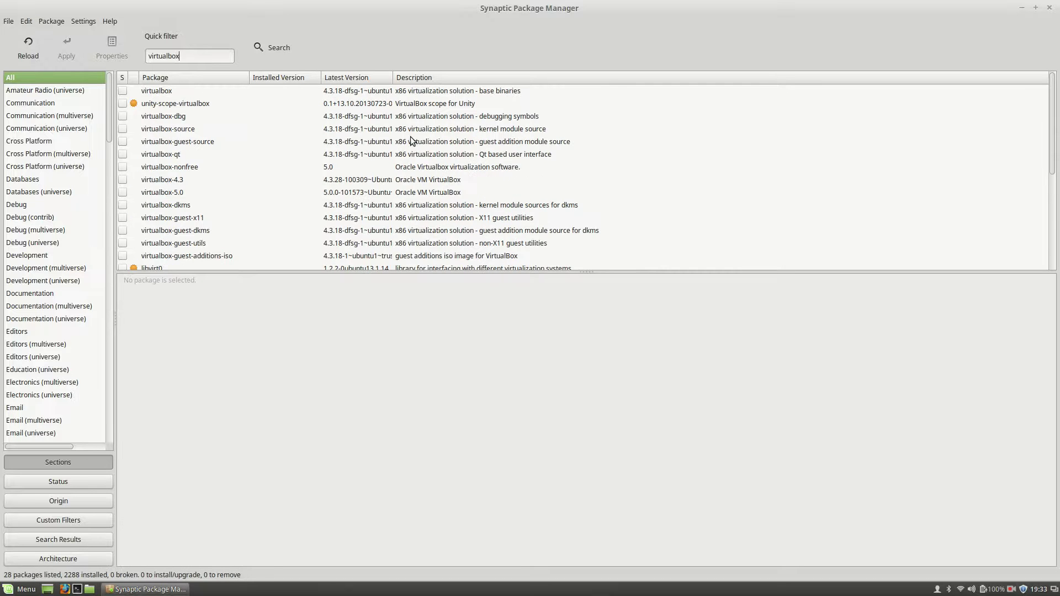
pyautogui.click(397, 93)
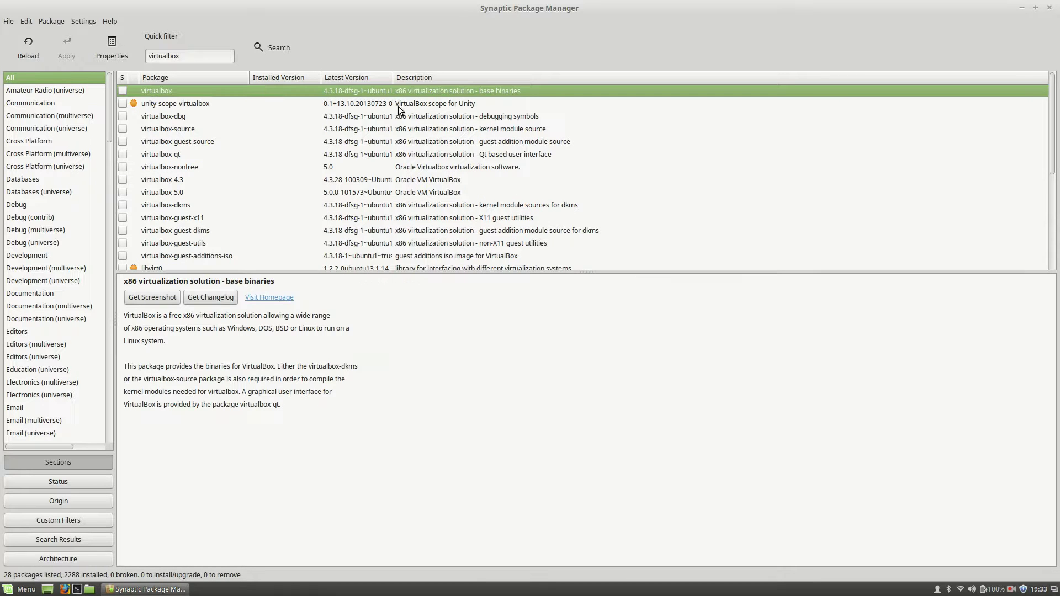
pyautogui.rightClick(228, 91)
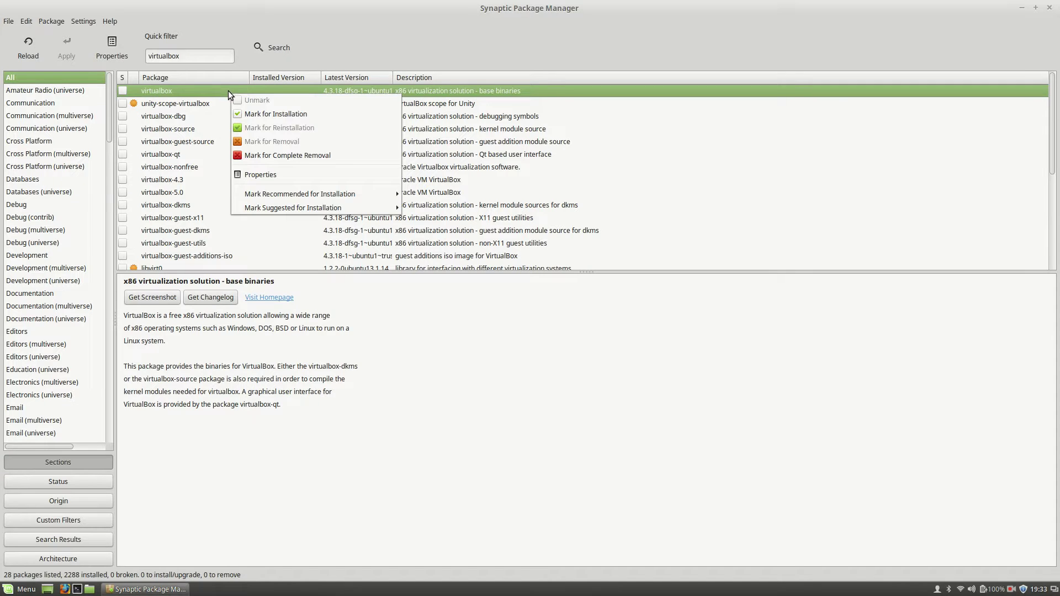
pyautogui.click(262, 115)
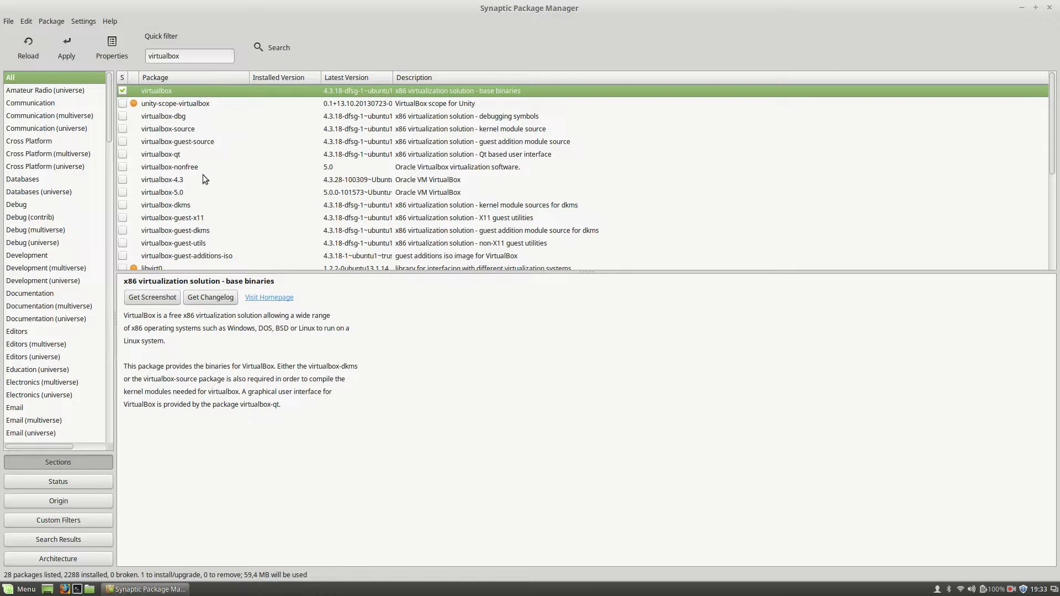
# - Apply the marked change to install virtualbox and close the completion notice
pyautogui.click(77, 47)
pyautogui.click(664, 412)
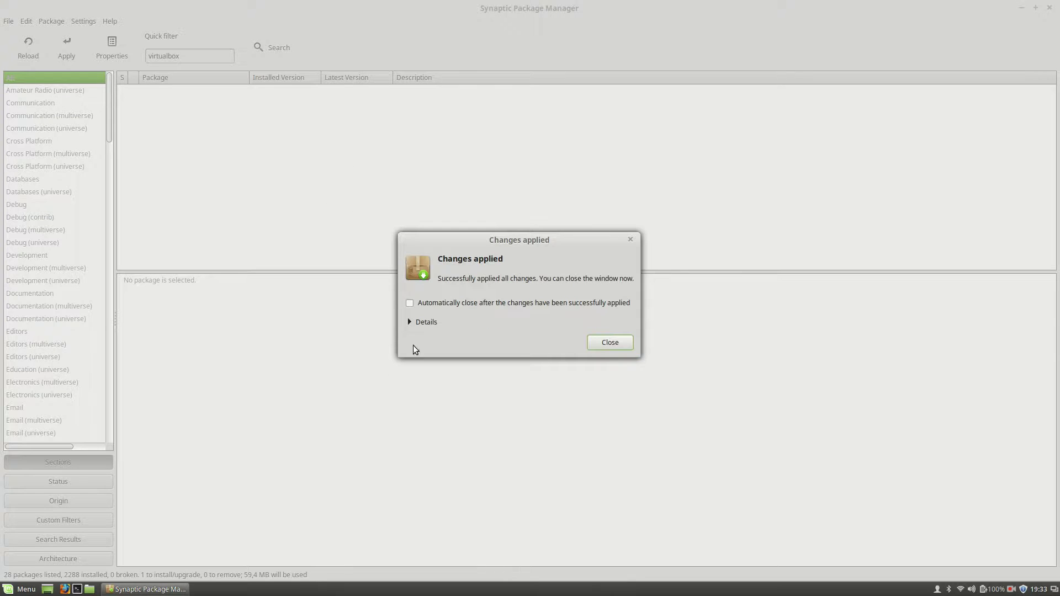
pyautogui.click(602, 348)
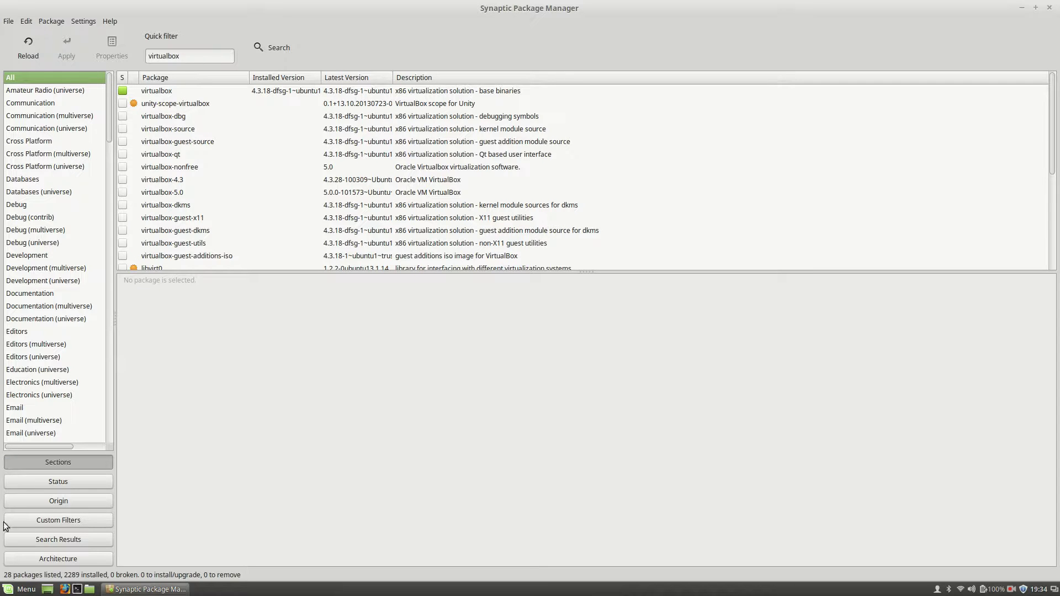
# - Search the Menu for 'virt', then view the installed virtualbox package description in Synaptic
pyautogui.click(23, 592)
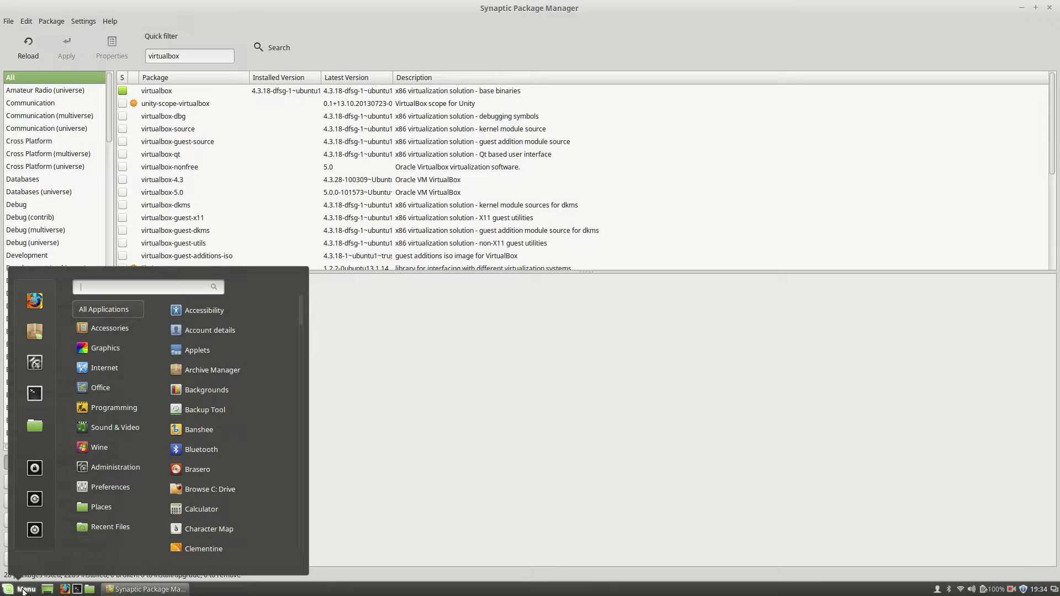
pyautogui.write('virt')
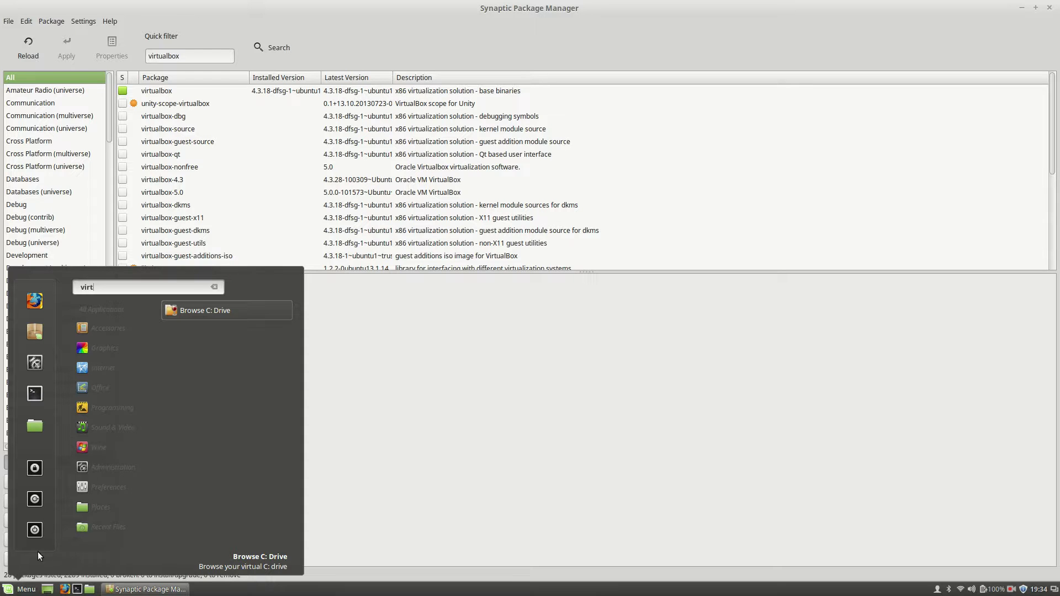
pyautogui.click(276, 94)
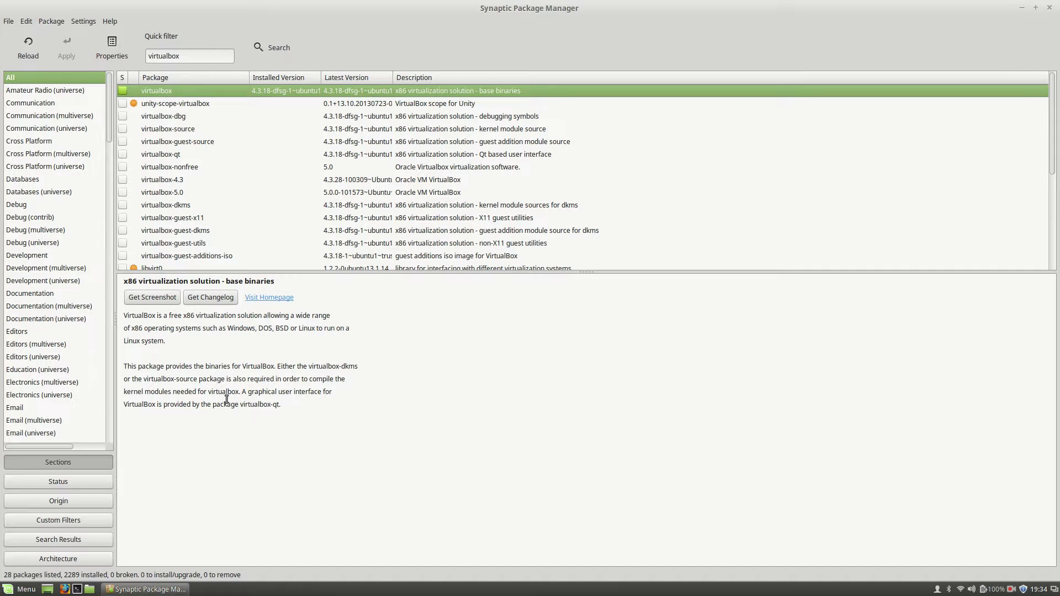
# - Show virtualbox-qt's description, identifying it as VirtualBox's Qt graphical interface
pyautogui.moveTo(242, 392); pyautogui.dragTo(283, 415)
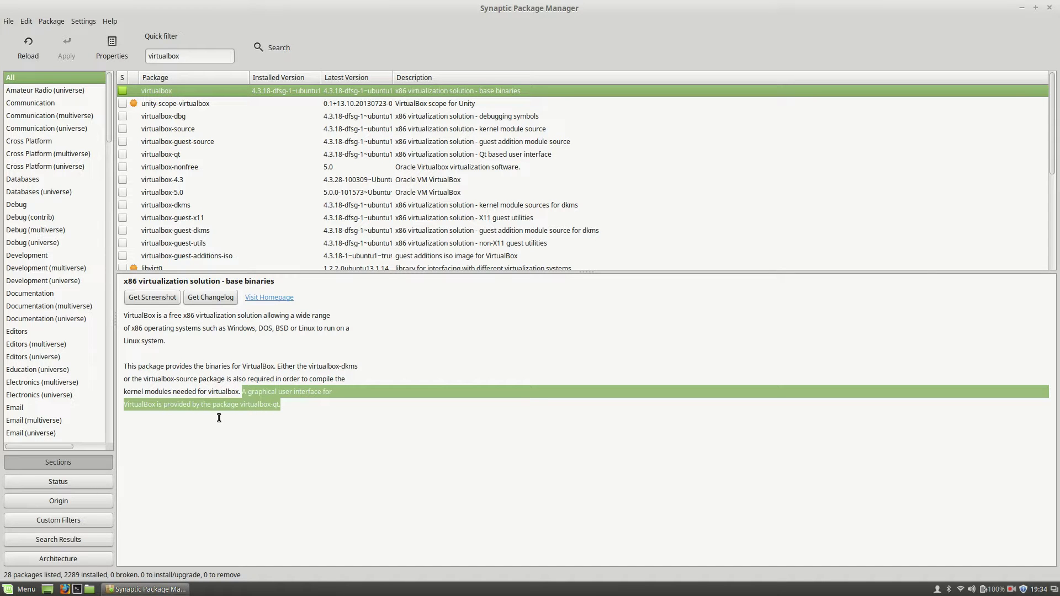
pyautogui.click(260, 424)
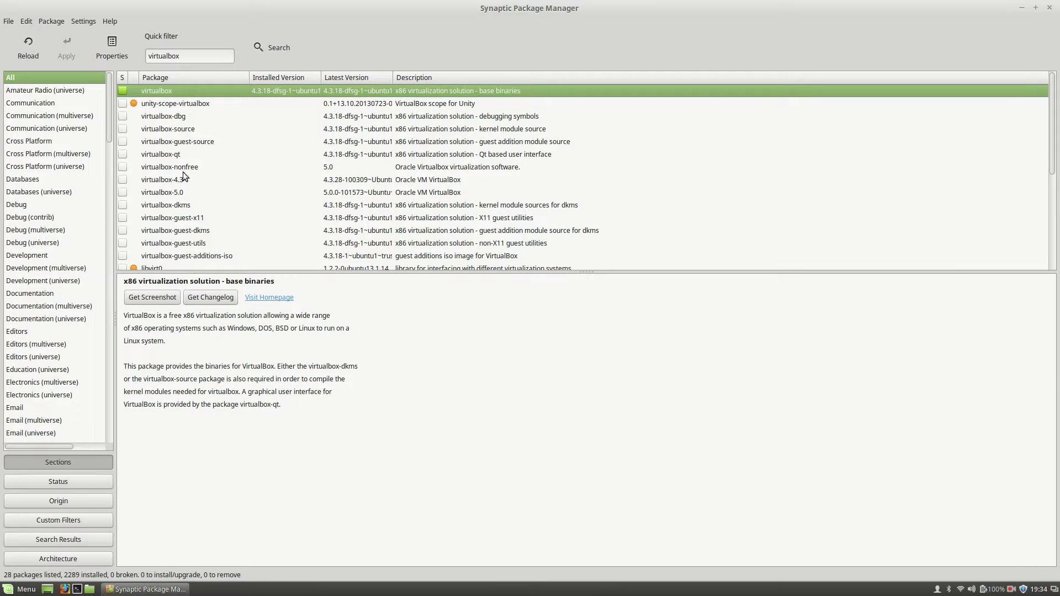
pyautogui.click(178, 156)
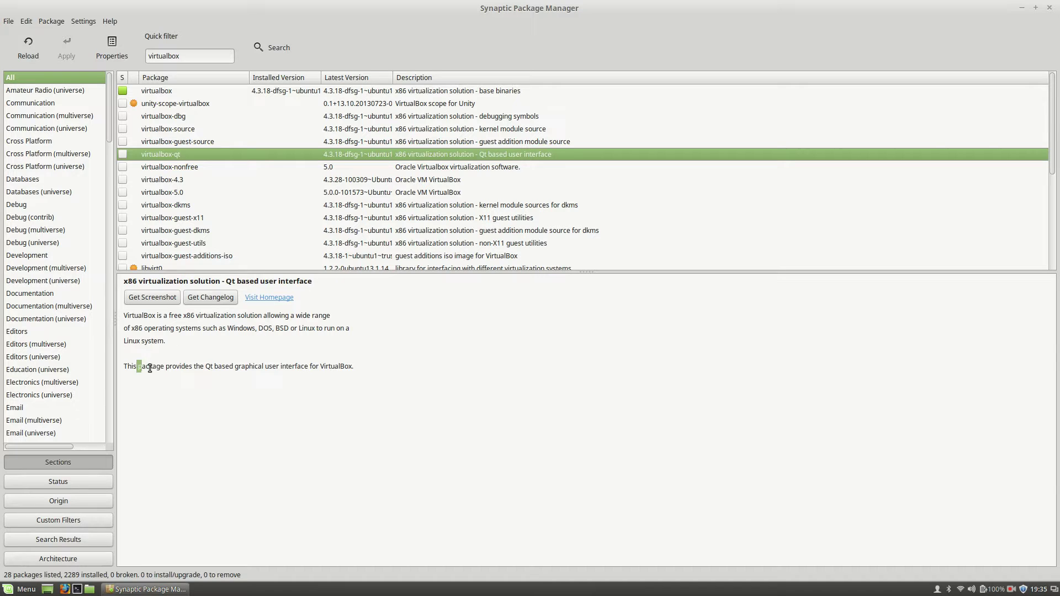
pyautogui.moveTo(137, 366); pyautogui.dragTo(312, 369)
# - Mark the virtualbox-qt package for installation
pyautogui.click(317, 389)
pyautogui.rightClick(235, 155)
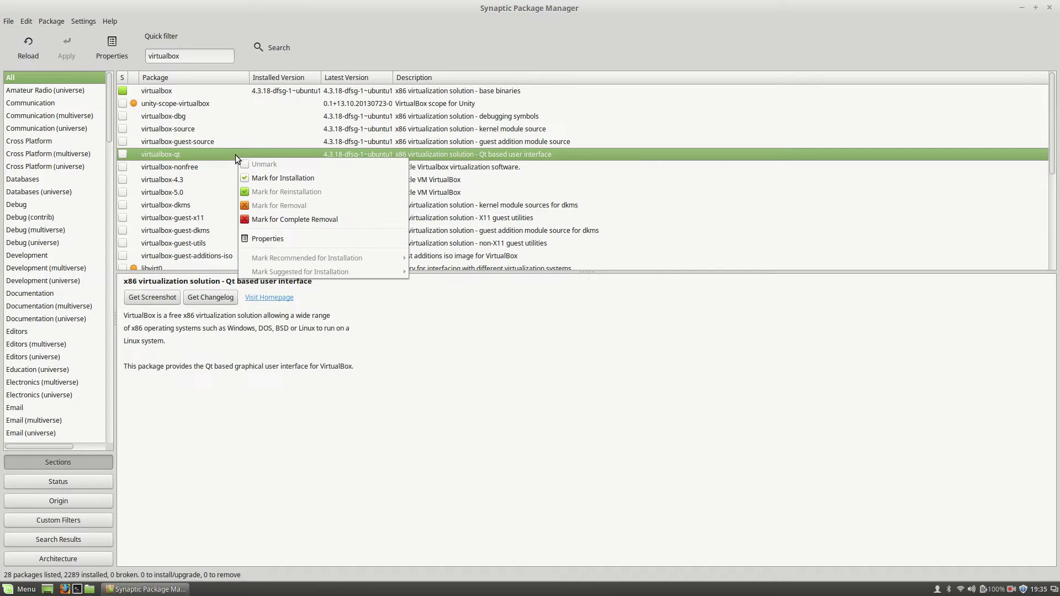
pyautogui.click(253, 177)
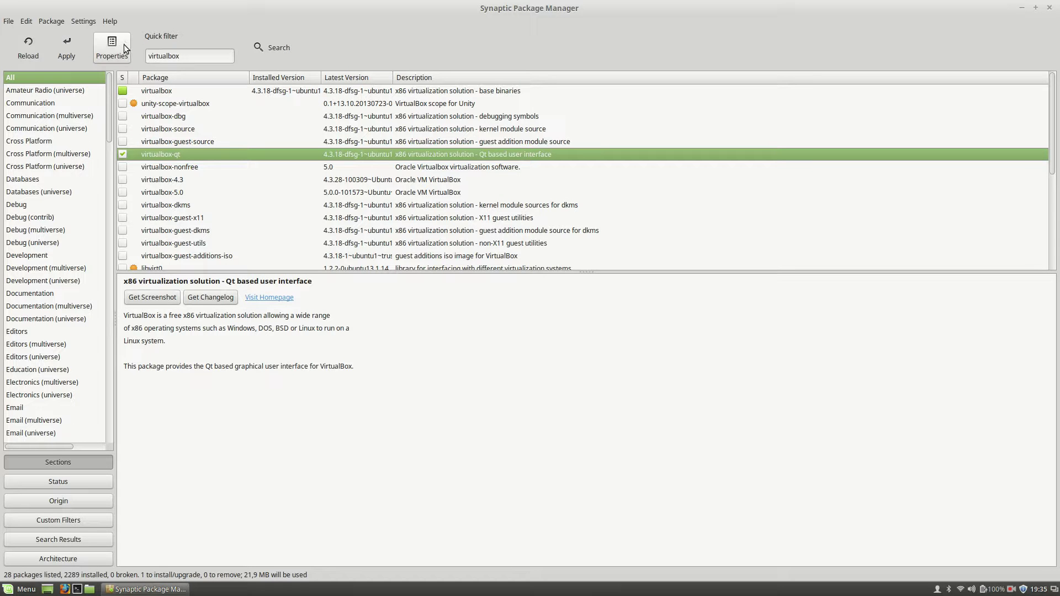
# - Apply the change to install virtualbox-qt and close the Changes applied notice
pyautogui.click(66, 49)
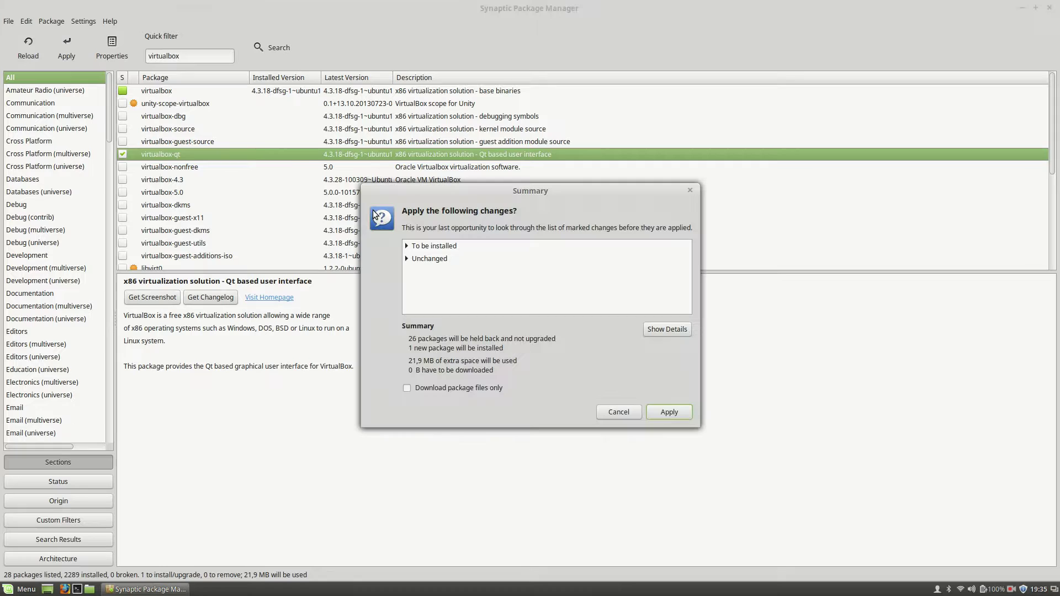
pyautogui.click(652, 421)
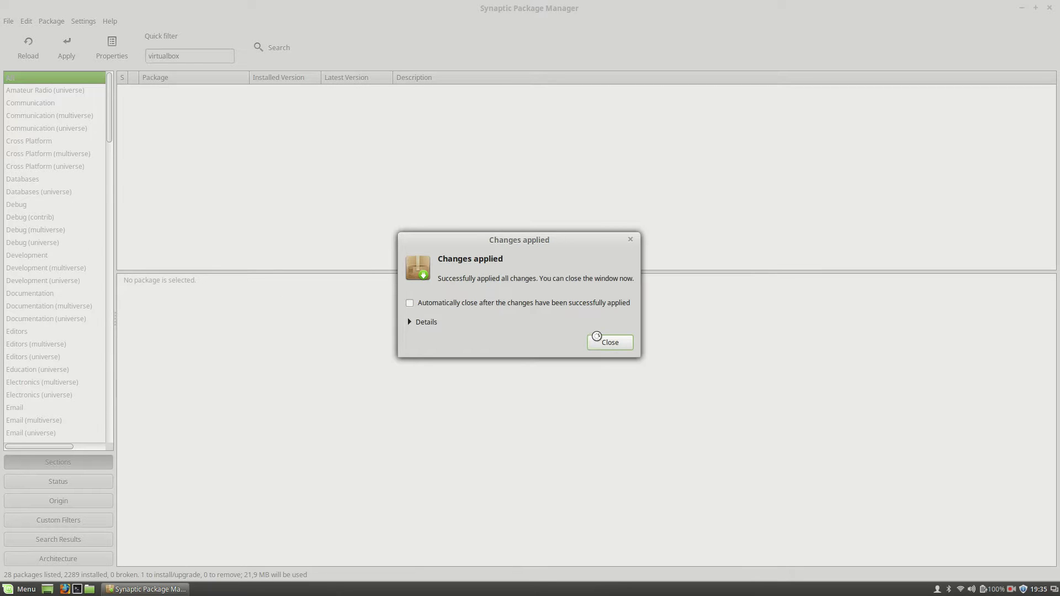
pyautogui.click(596, 336)
pyautogui.click(25, 585)
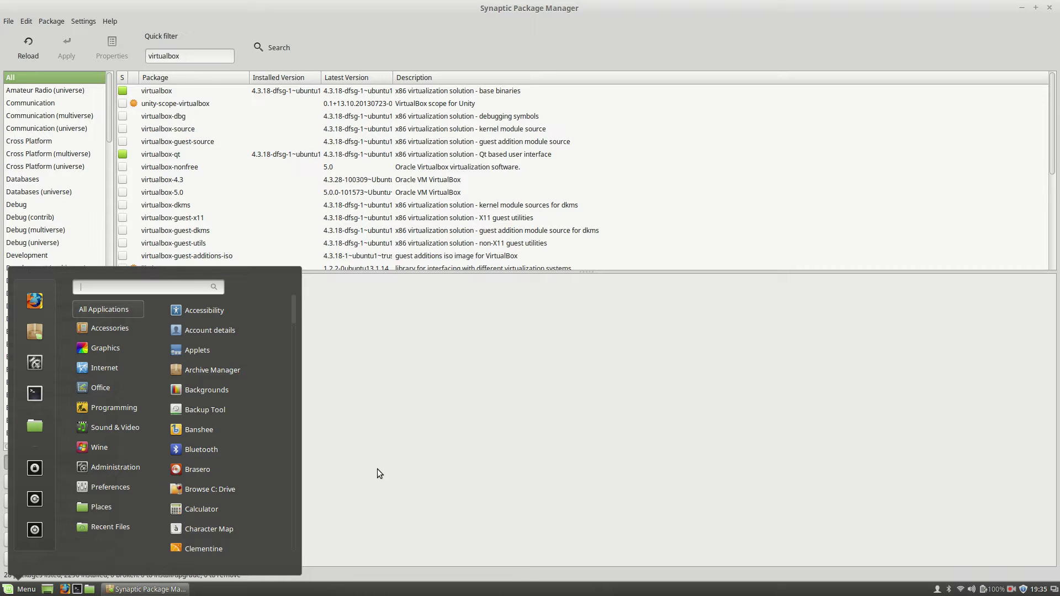
# - Minimize Synaptic and launch VirtualBox from a Menu search for 'vir'
pyautogui.write('vir')
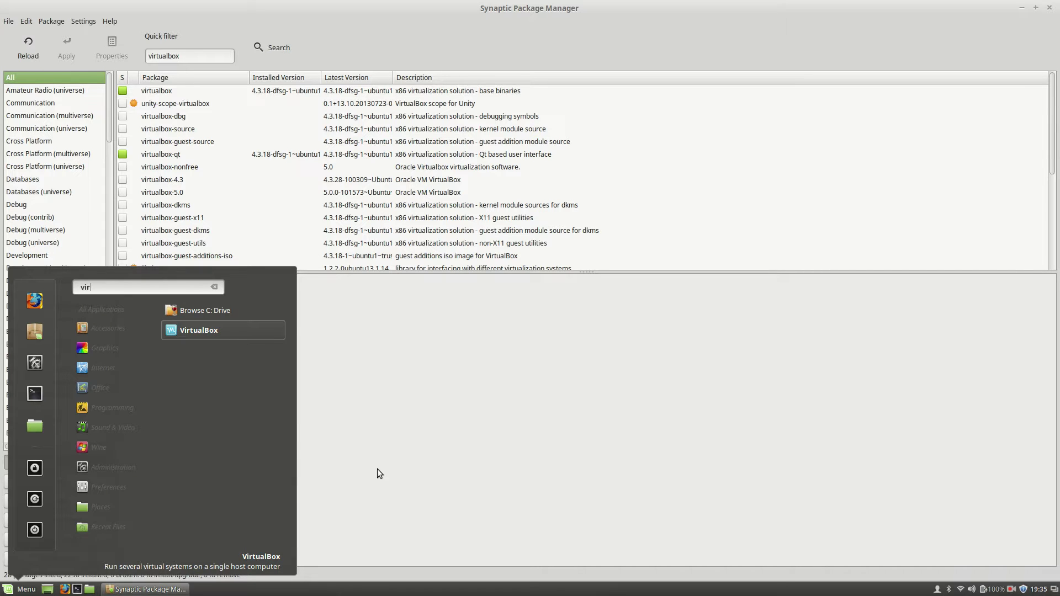
pyautogui.press('Return')
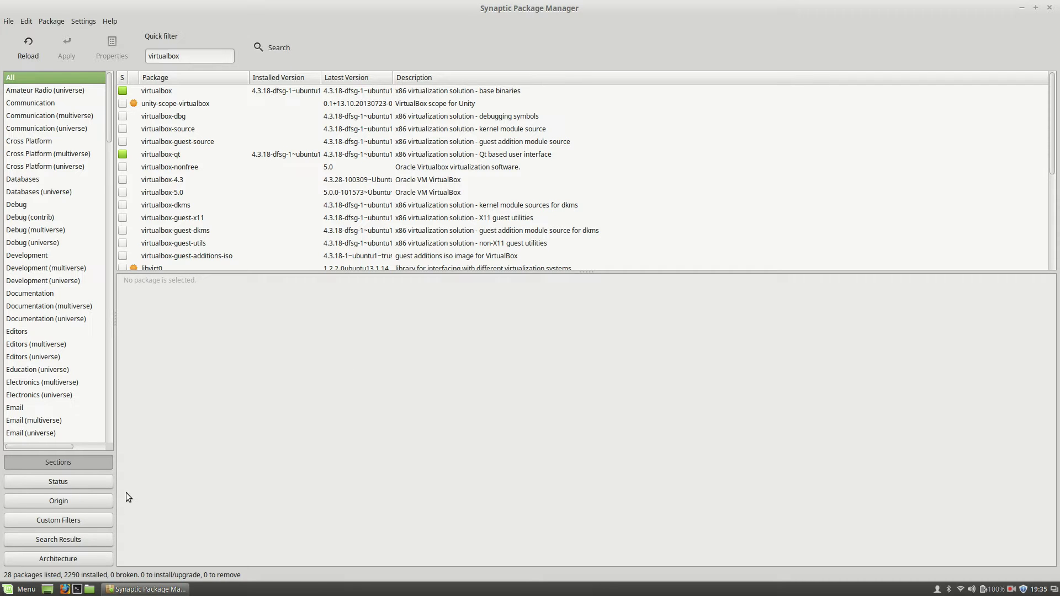
pyautogui.click(19, 590)
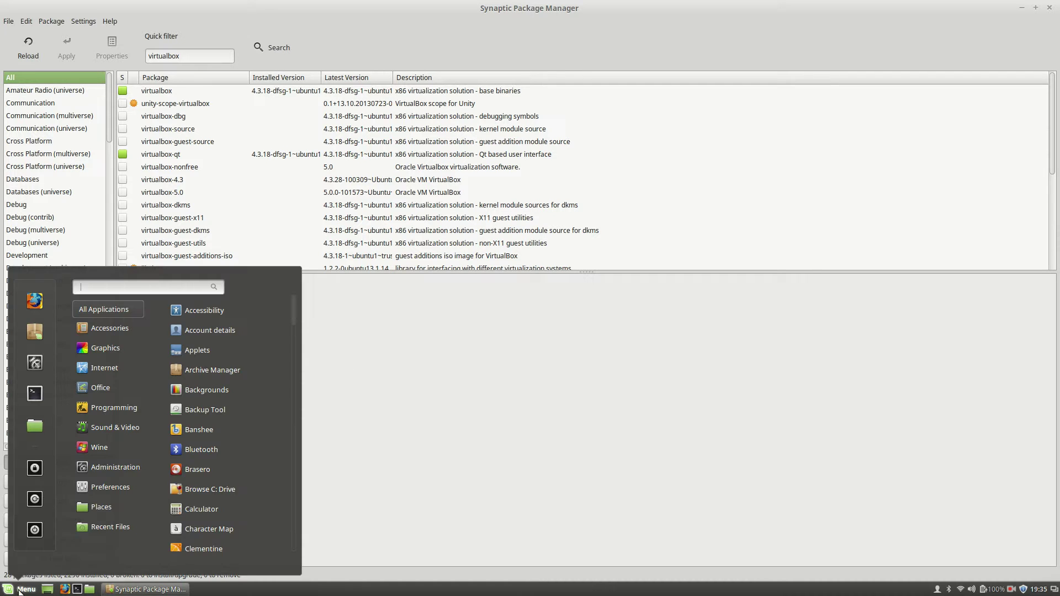
pyautogui.click(34, 593)
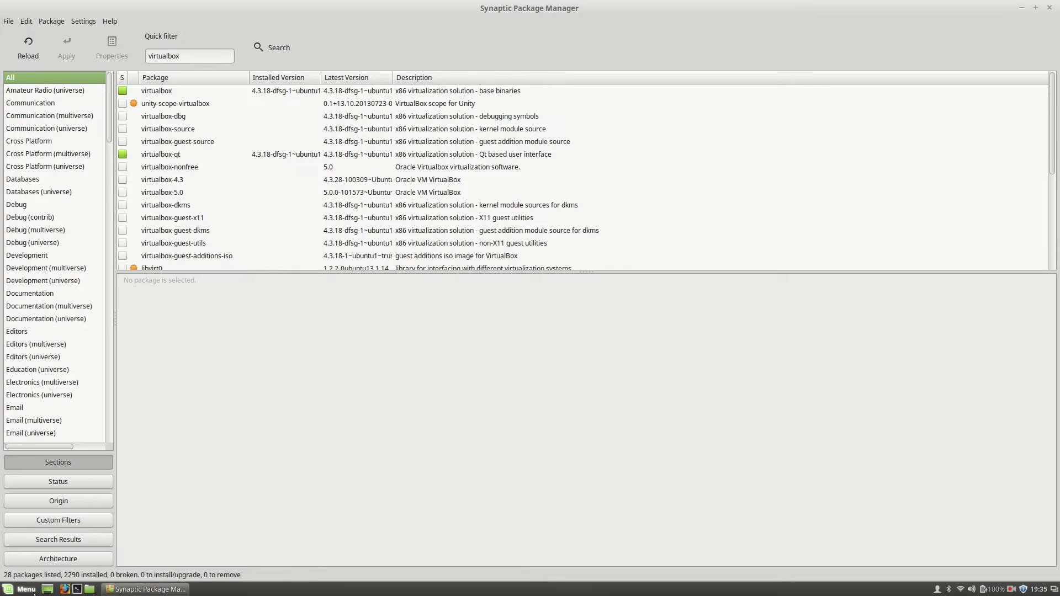
pyautogui.click(126, 589)
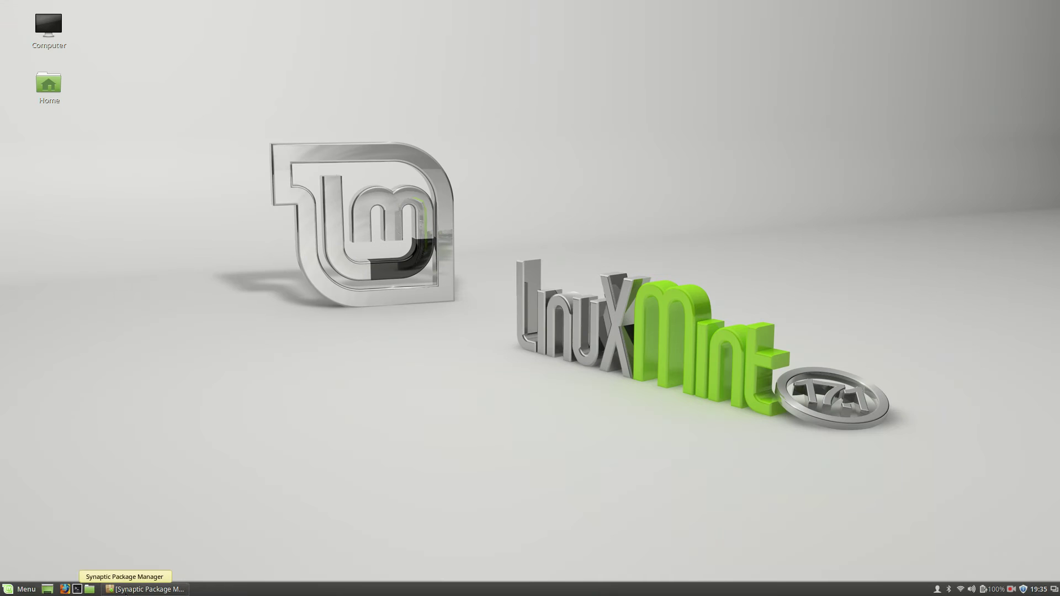
pyautogui.click(12, 590)
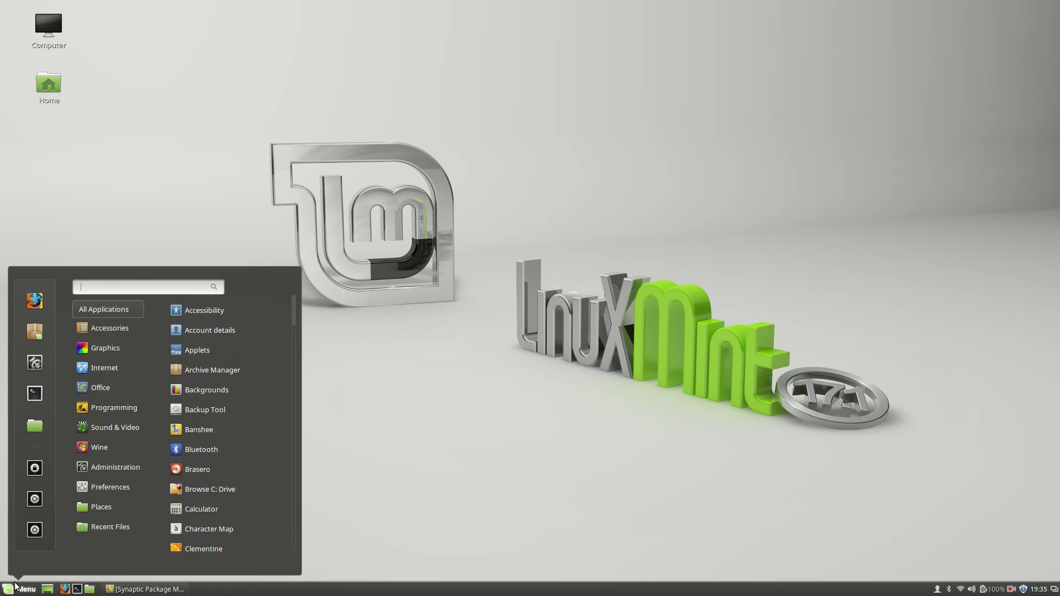
pyautogui.write('vir')
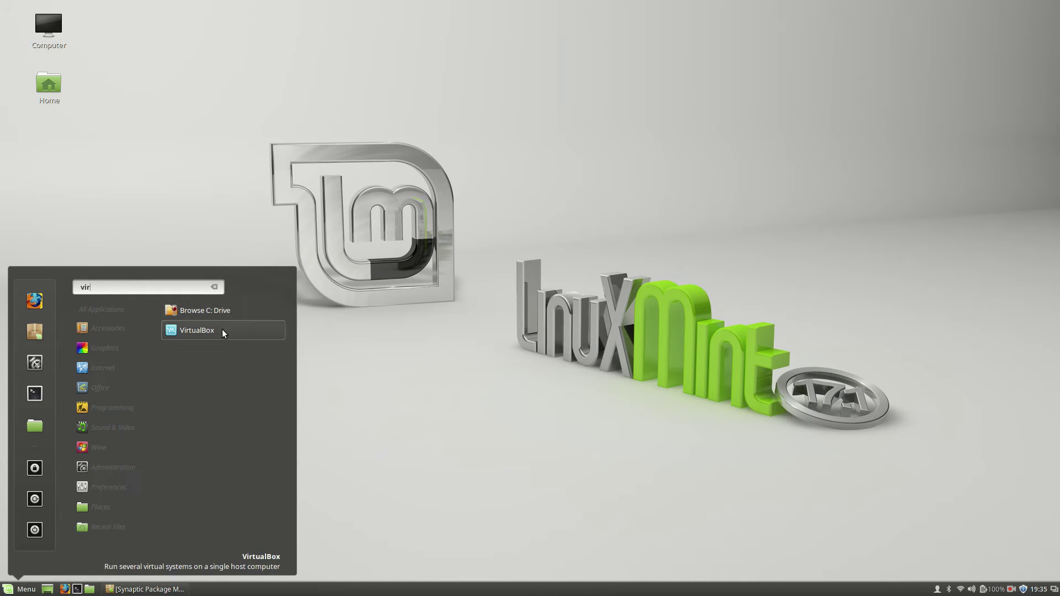
pyautogui.click(223, 329)
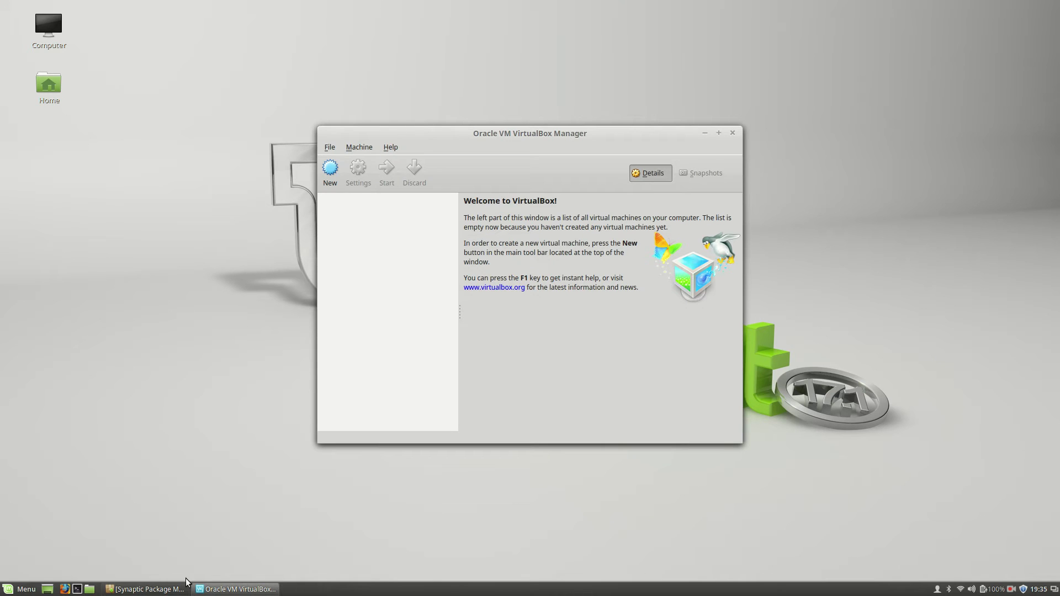
# - Open Help > About VirtualBox to show interface version 4.3.18
pyautogui.click(389, 149)
pyautogui.click(415, 229)
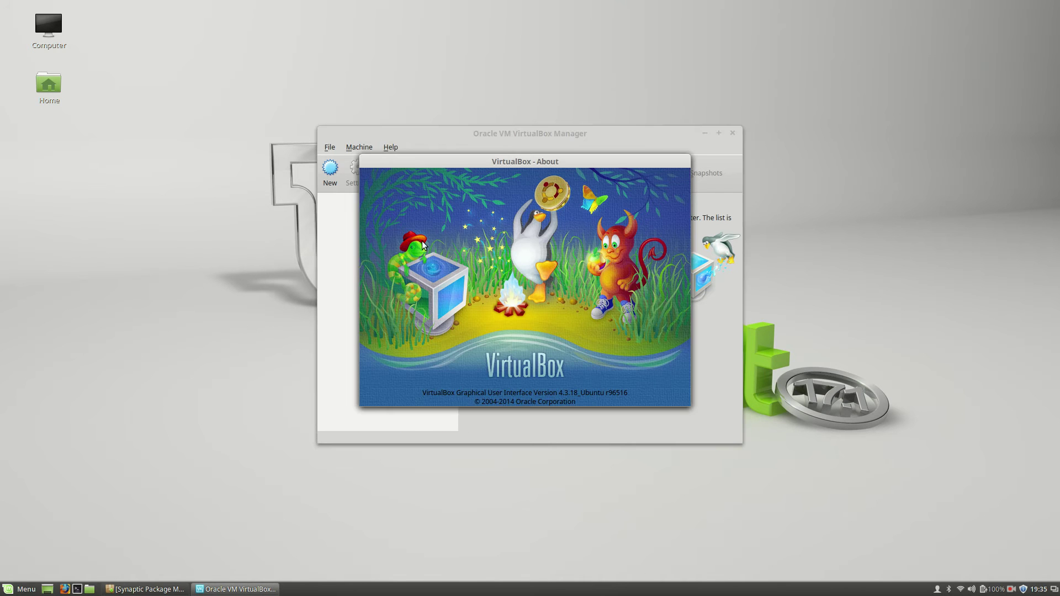